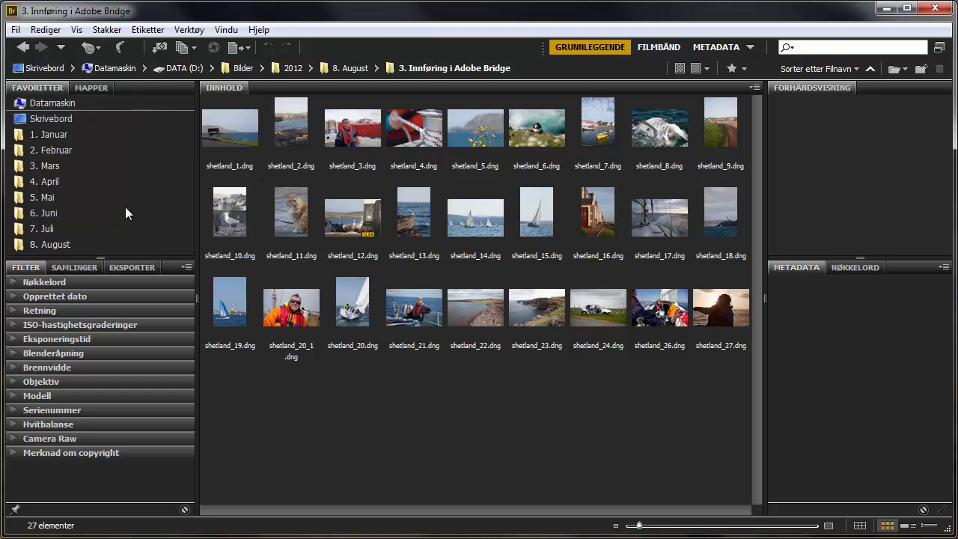
# Step: Switch between the folder tree and the favourites list, ending on favourites
pyautogui.click(78, 90)
pyautogui.click(35, 87)
pyautogui.click(90, 88)
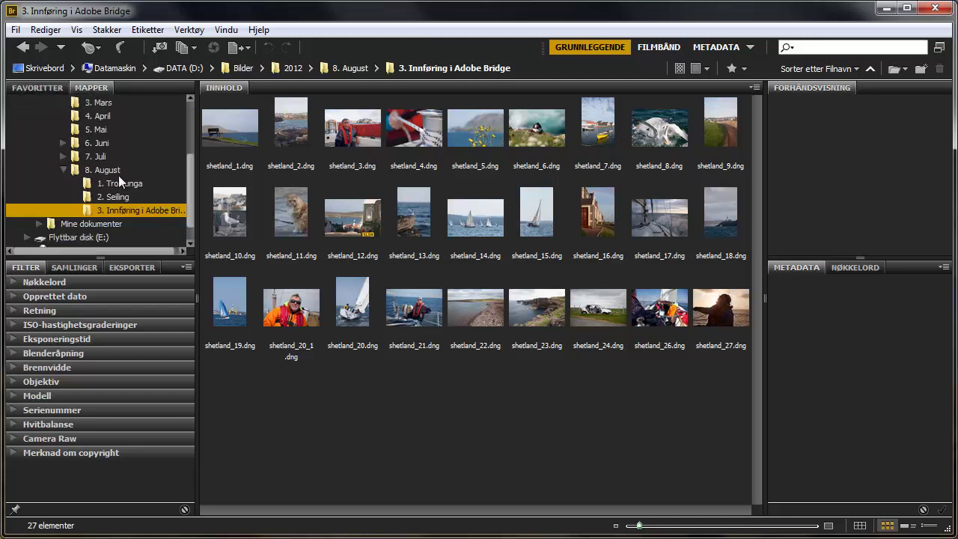
pyautogui.click(35, 89)
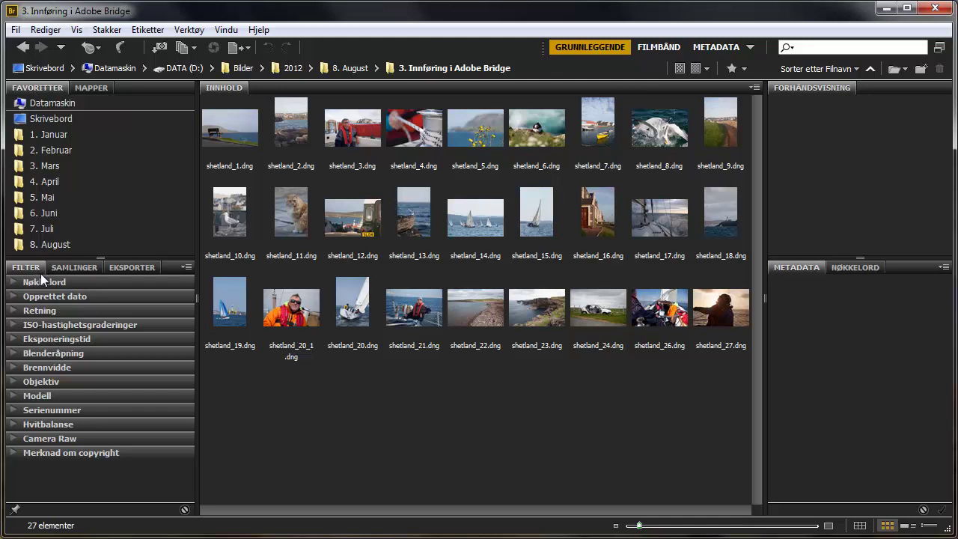
# Step: Glance at the Eksporter presets, return to Filter, and preview shetland_1.dng
pyautogui.click(63, 268)
pyautogui.click(129, 268)
pyautogui.click(15, 269)
pyautogui.click(220, 122)
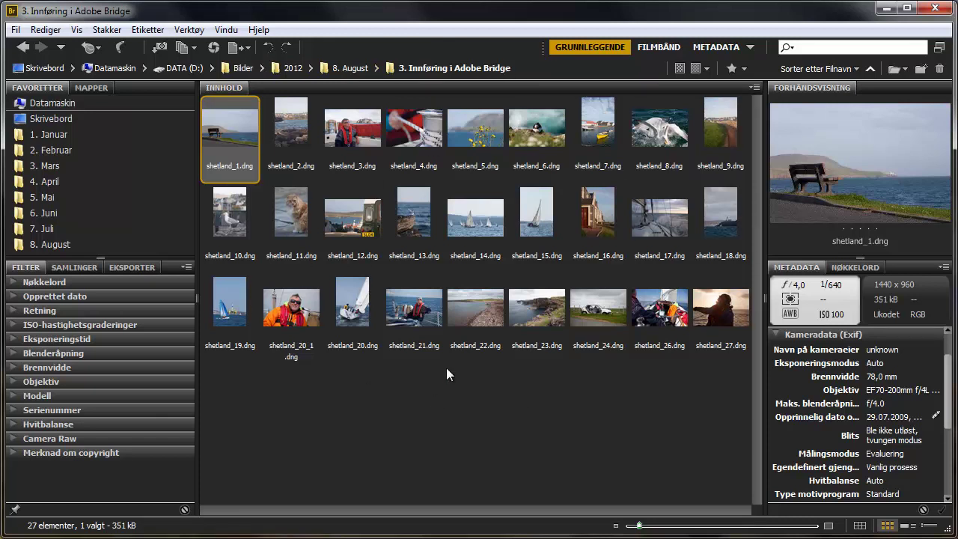
# Step: Preview shetland_3, shetland_4 and shetland_7, then collapse the Kameradata (Exif) section
pyautogui.click(354, 142)
pyautogui.click(441, 135)
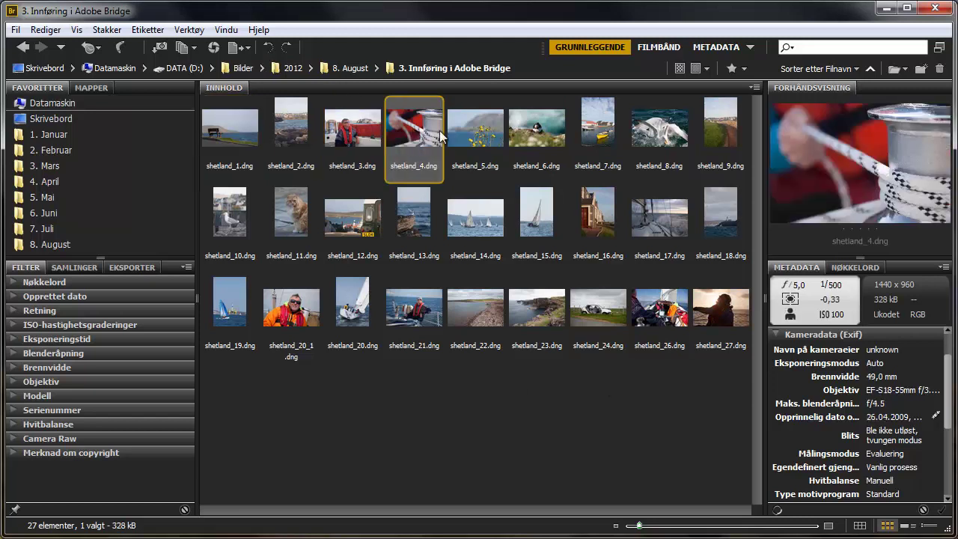
pyautogui.click(589, 131)
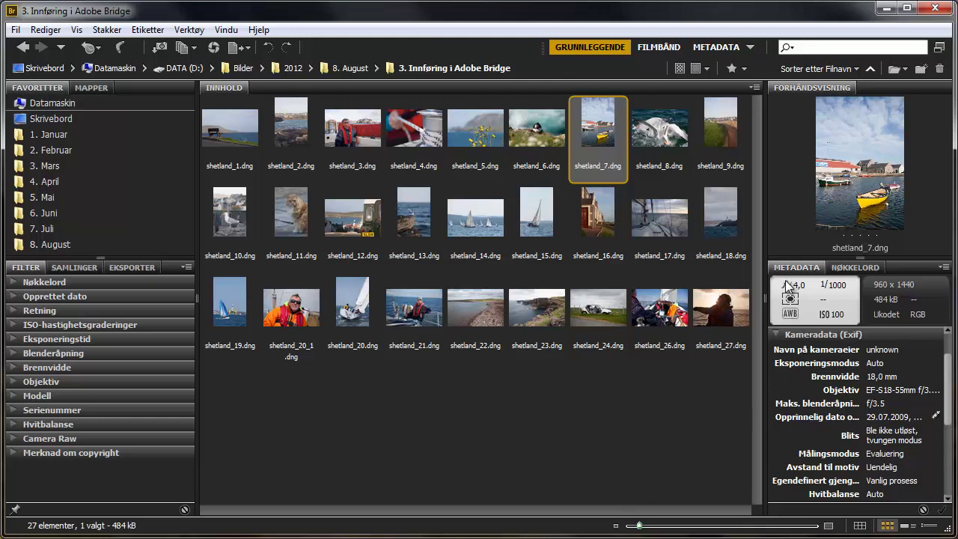
pyautogui.click(773, 334)
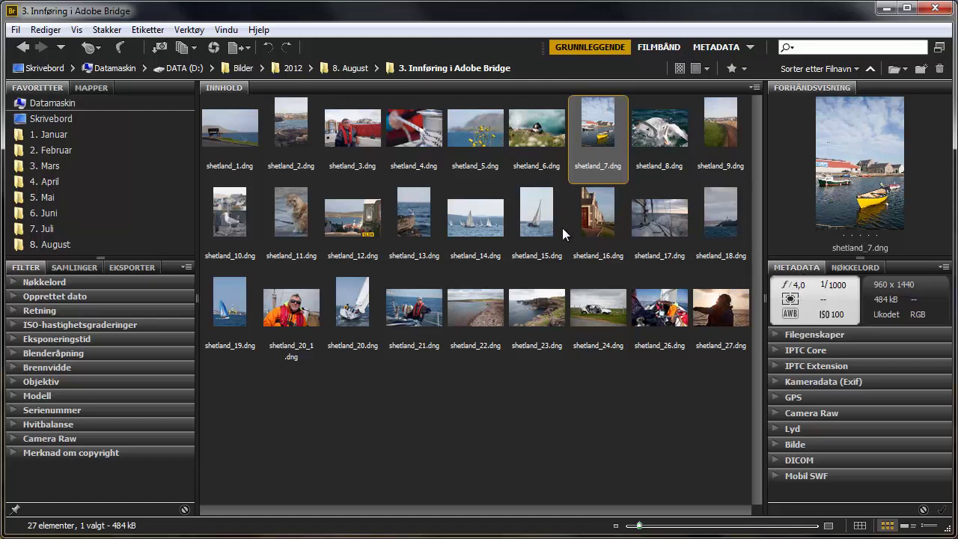
# Step: Browse shetland_14, shetland_12 and shetland_10, ending on shetland_20_1.dng
pyautogui.click(487, 225)
pyautogui.click(351, 223)
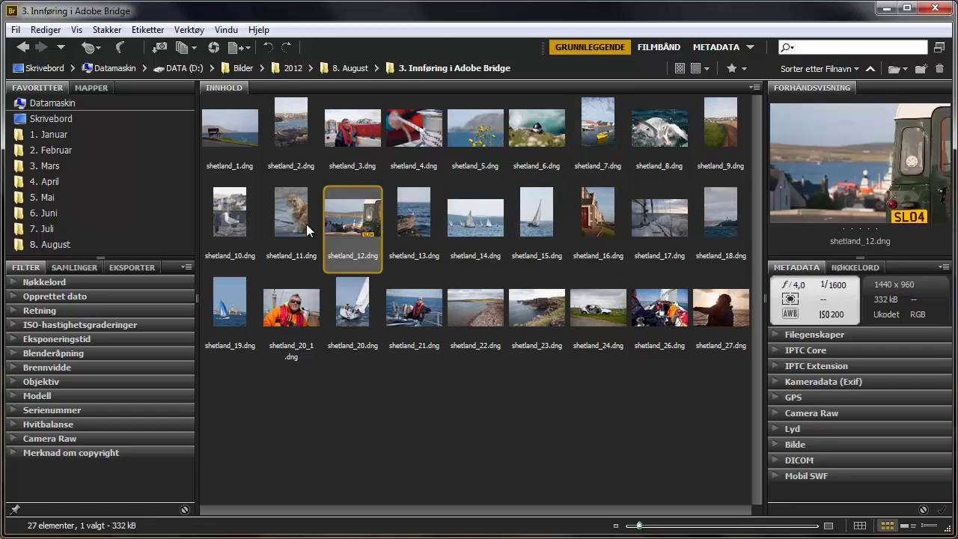
pyautogui.click(250, 221)
pyautogui.click(285, 311)
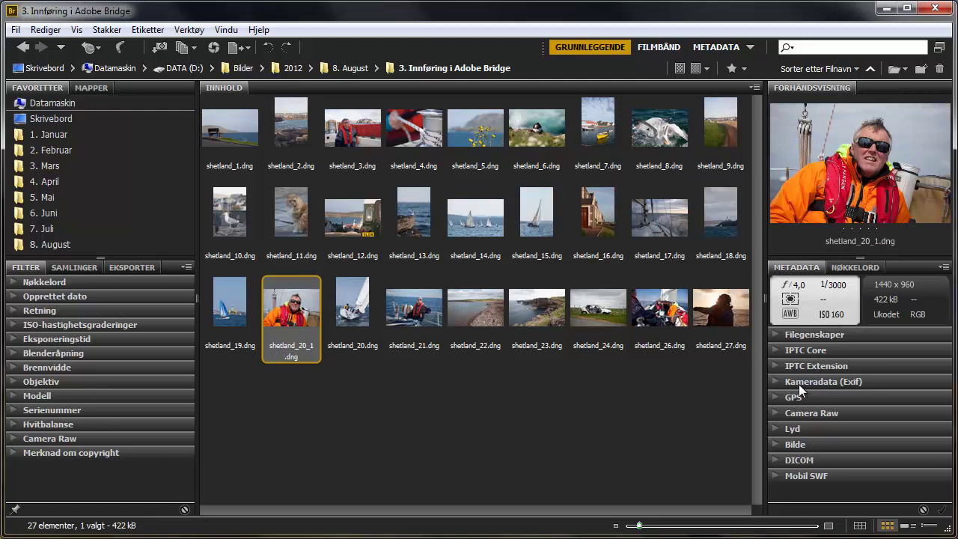
# Step: Peek at IPTC Core, then expand Kameradata (Exif) showing f/4.0, 1/3000, ISO 160
pyautogui.click(792, 351)
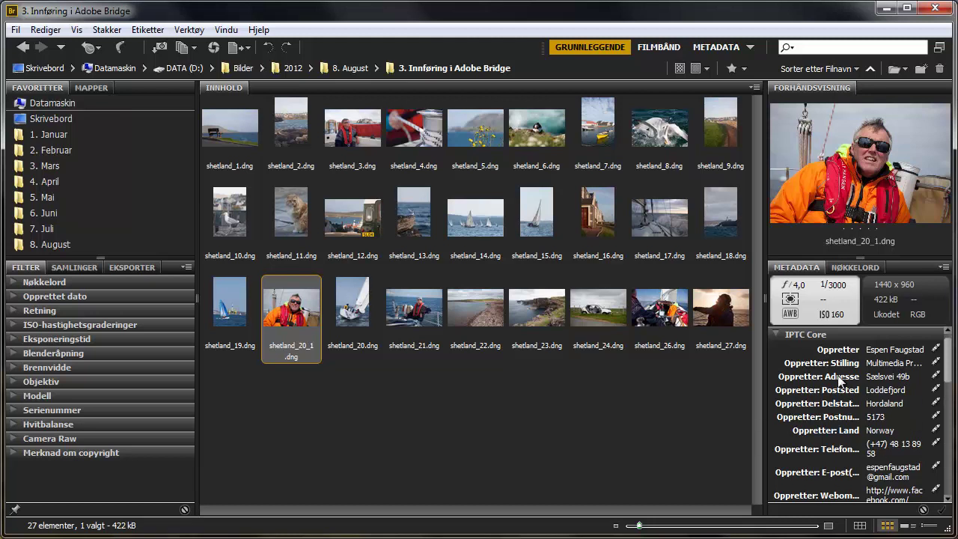
pyautogui.click(774, 334)
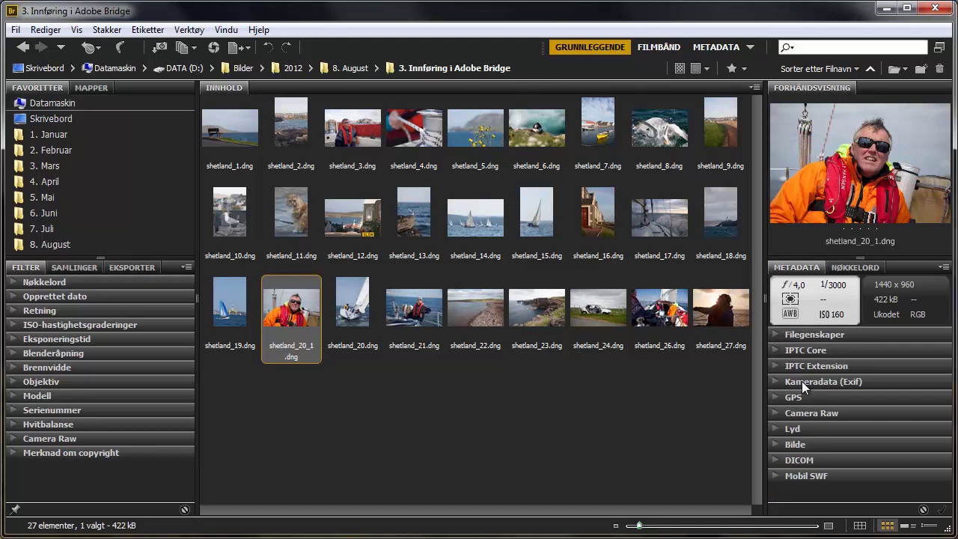
pyautogui.click(776, 383)
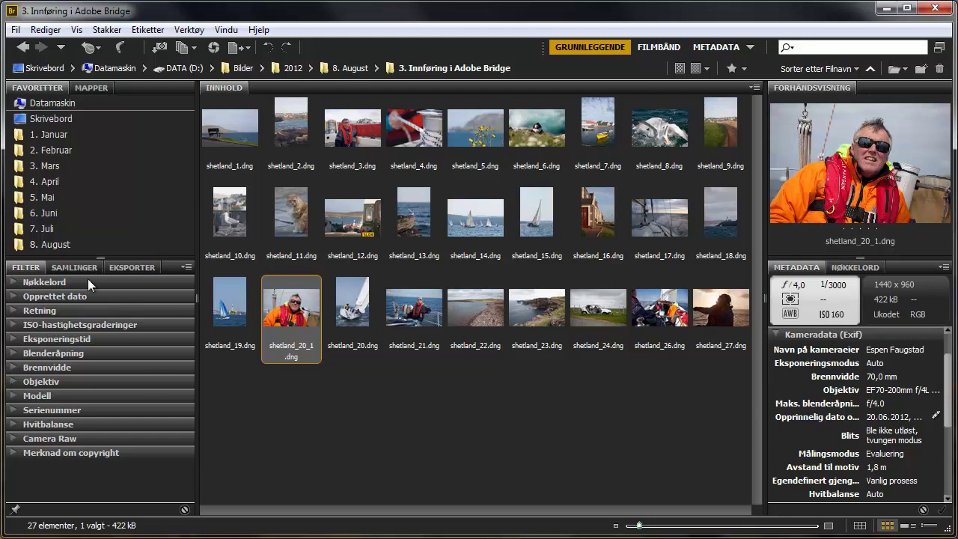
# Step: Try EF70-200mm and EF24-105mm lens filters, clear them, and show the Nøkkelord keyword list
pyautogui.click(12, 382)
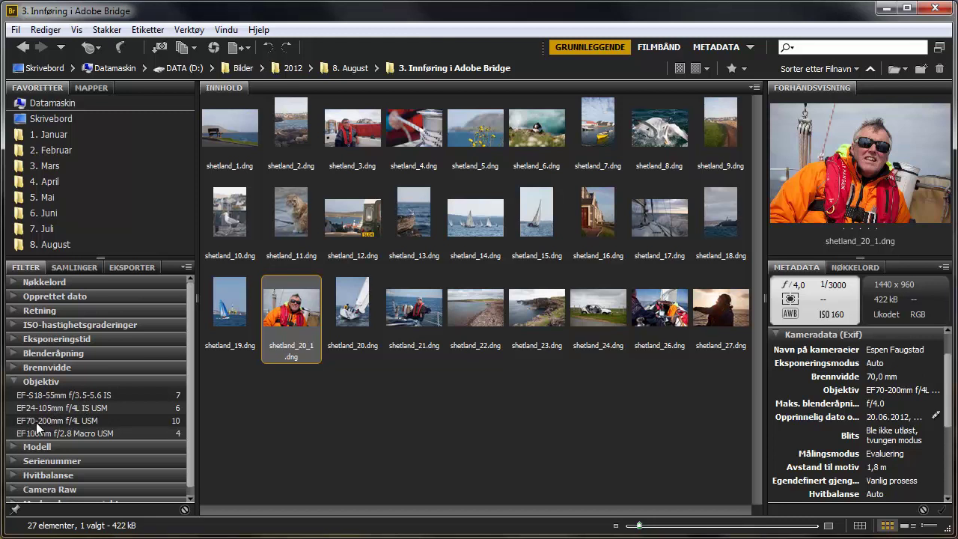
pyautogui.click(50, 422)
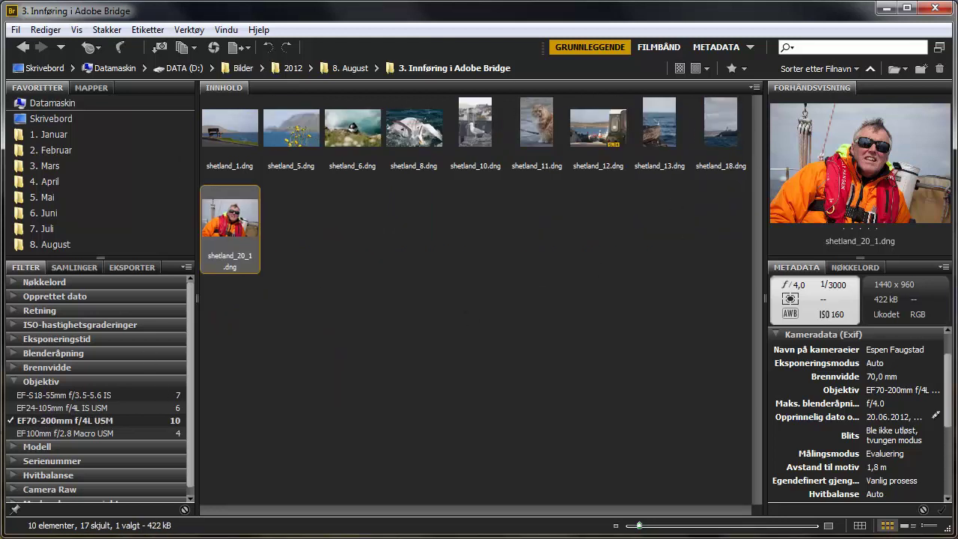
pyautogui.click(39, 408)
pyautogui.click(41, 410)
pyautogui.click(12, 384)
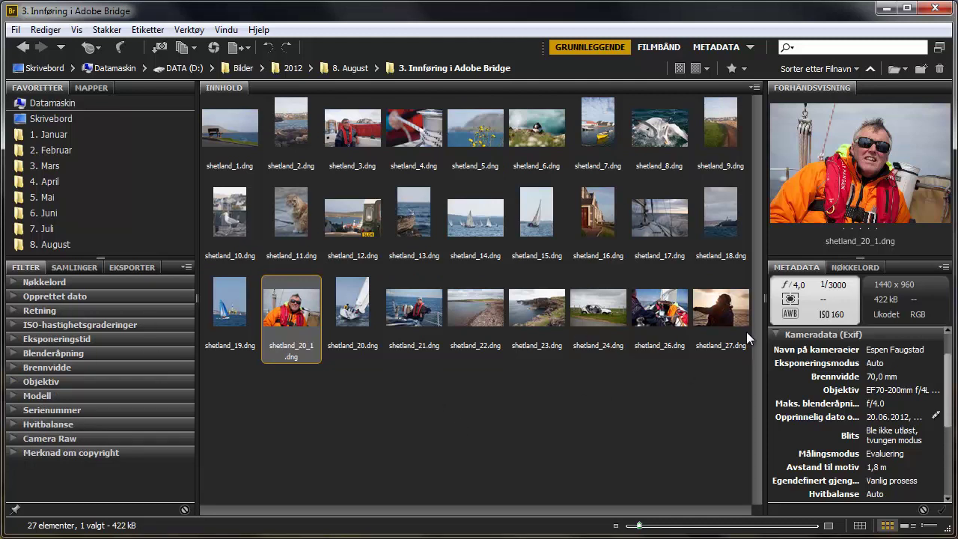
pyautogui.click(858, 270)
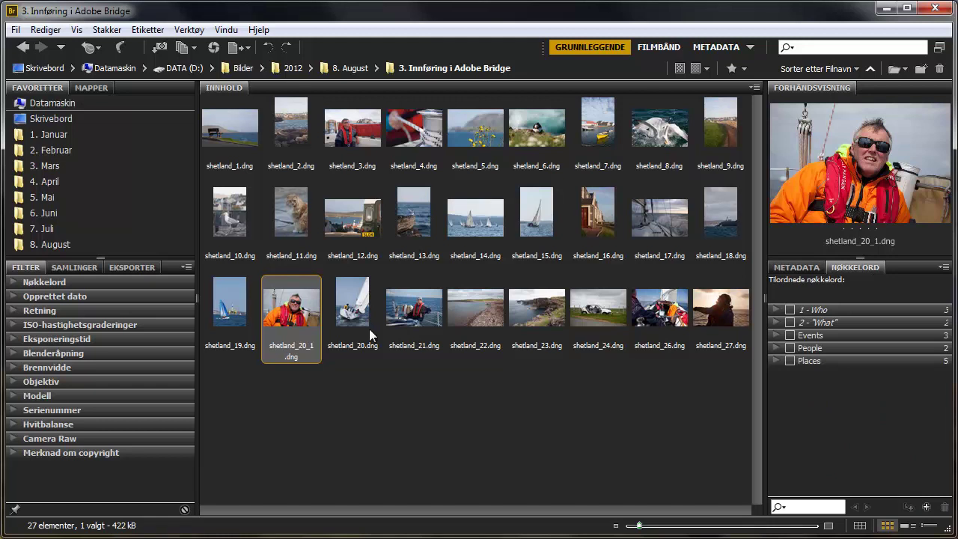
# Step: Select shetland_20_1, then preview shetland_16.dng alongside its empty keyword list
pyautogui.click(297, 323)
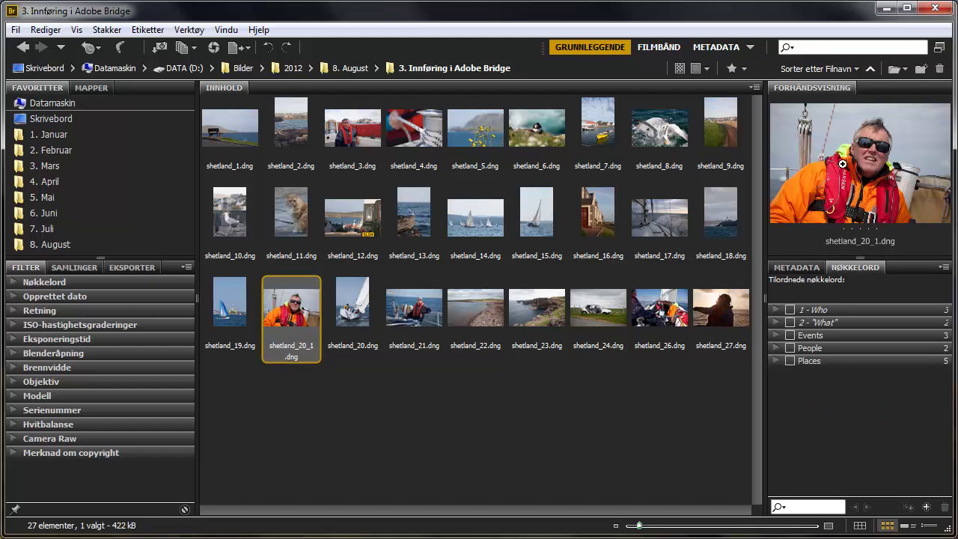
pyautogui.click(602, 205)
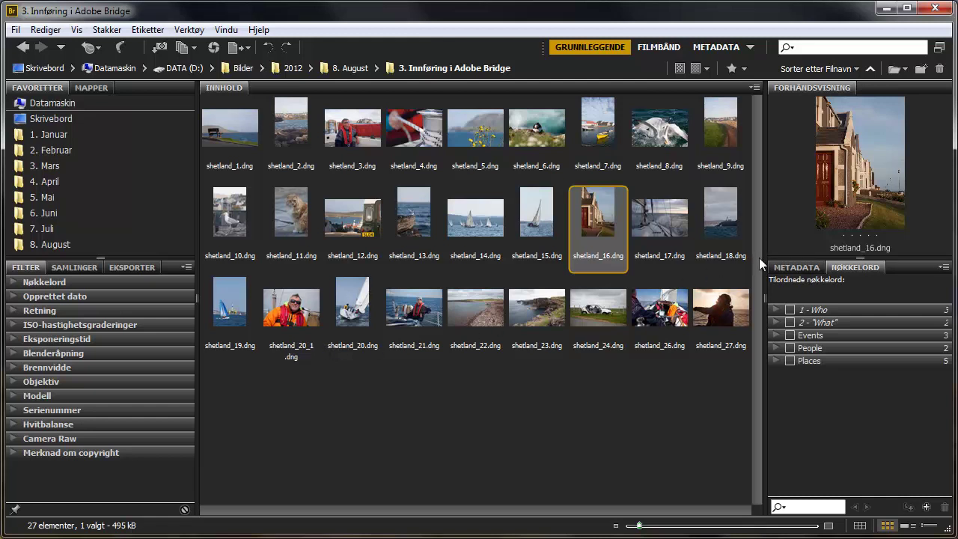
# Step: Resize the preview, favourites and filter panels and fold away shetland_16's Exif metadata
pyautogui.moveTo(763, 259)
pyautogui.mouseDown()
pyautogui.moveTo(675, 268)
pyautogui.moveTo(762, 278)
pyautogui.moveTo(833, 193)
pyautogui.moveTo(833, 203)
pyautogui.mouseUp()
pyautogui.click(791, 206)
pyautogui.moveTo(196, 256)
pyautogui.mouseDown()
pyautogui.moveTo(334, 278)
pyautogui.moveTo(172, 279)
pyautogui.mouseUp()
pyautogui.moveTo(89, 275); pyautogui.dragTo(93, 289)
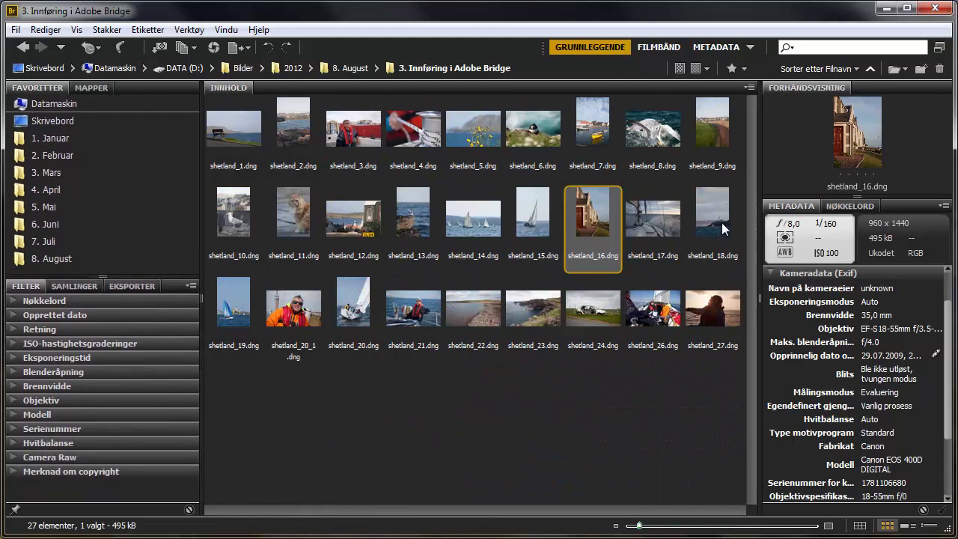
pyautogui.doubleClick(806, 87)
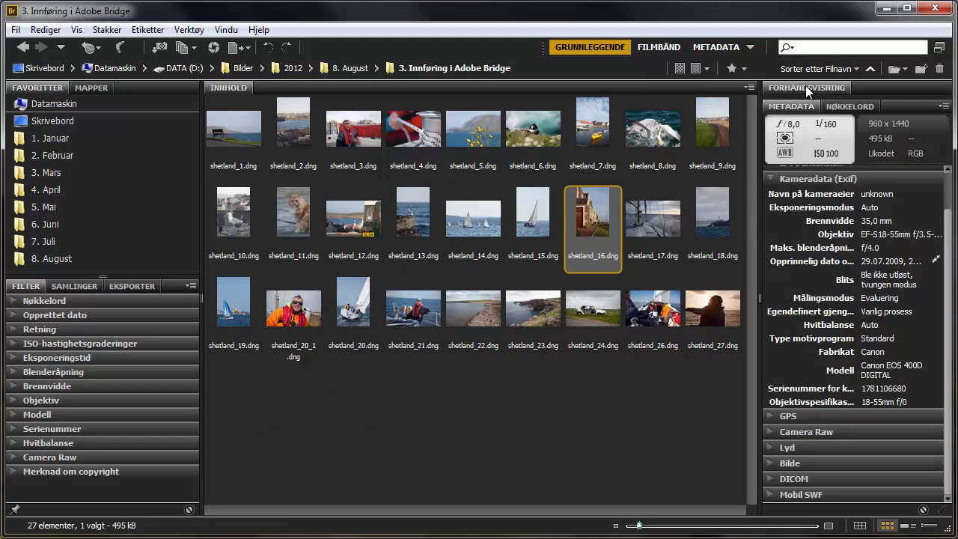
pyautogui.click(771, 179)
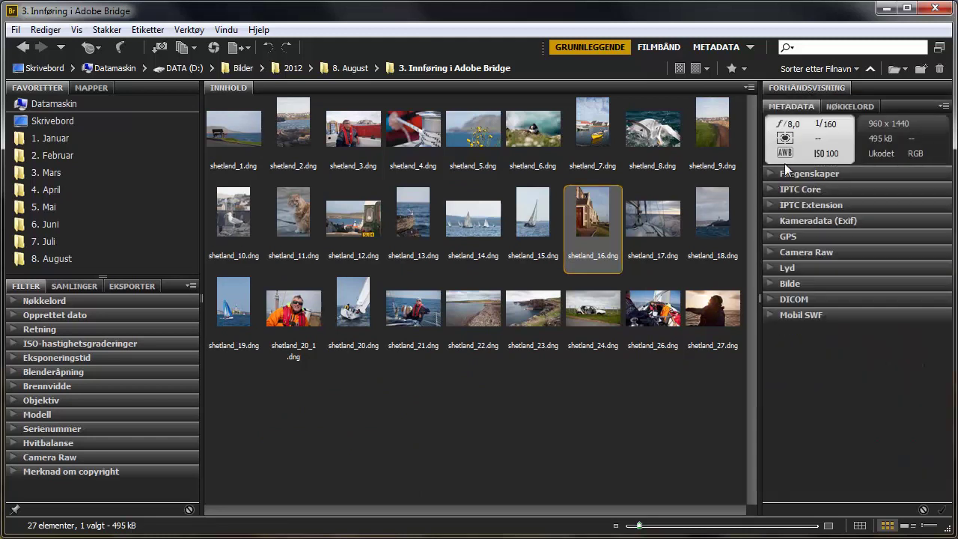
pyautogui.doubleClick(802, 88)
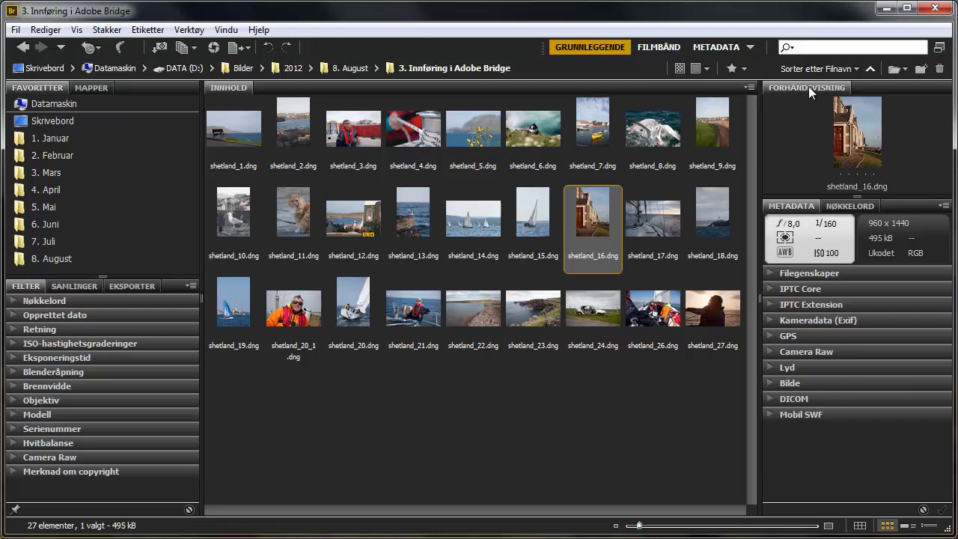
# Step: Dock the Forhåndsvisning panel in the left column between Favoritter and Filter
pyautogui.moveTo(808, 87)
pyautogui.mouseDown()
pyautogui.moveTo(306, 127)
pyautogui.moveTo(348, 151)
pyautogui.mouseUp()
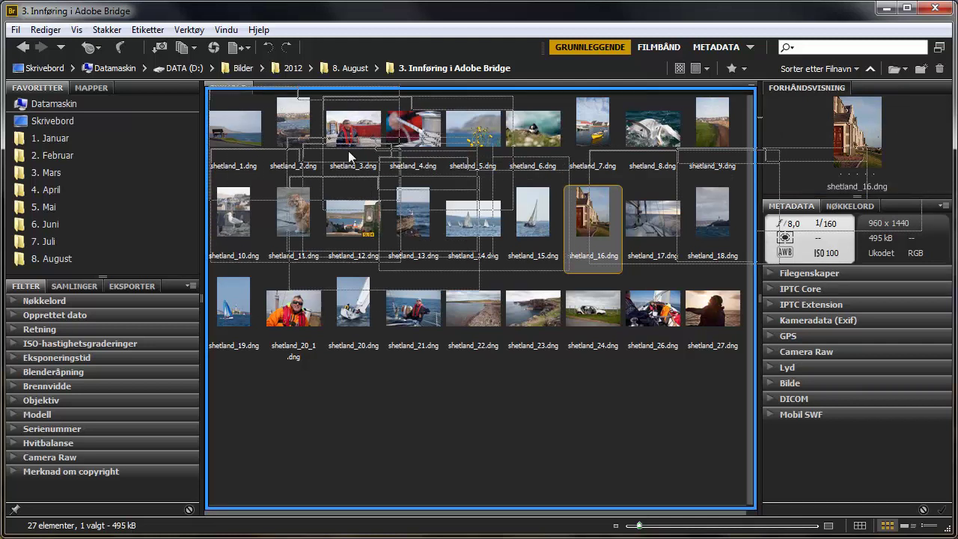
pyautogui.moveTo(348, 151); pyautogui.dragTo(322, 132)
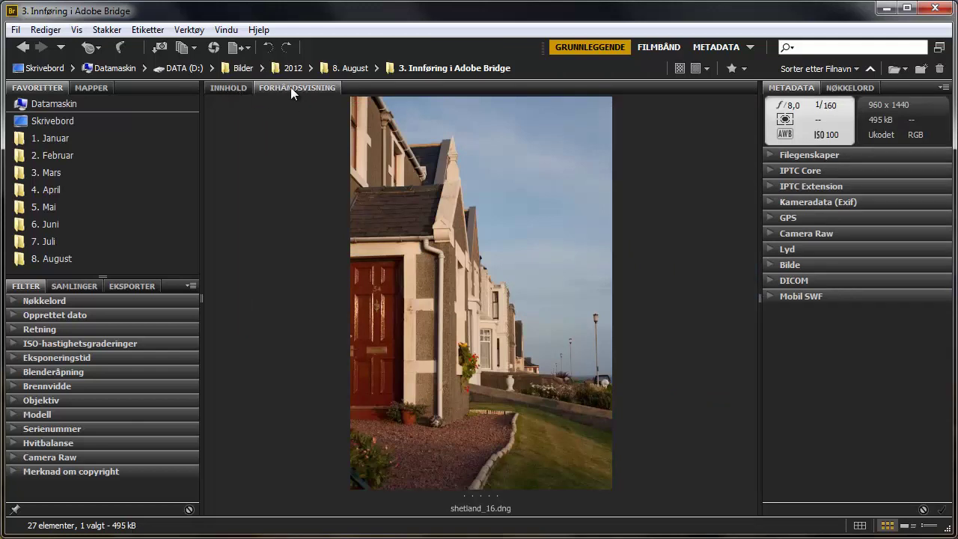
pyautogui.moveTo(290, 87); pyautogui.dragTo(89, 226)
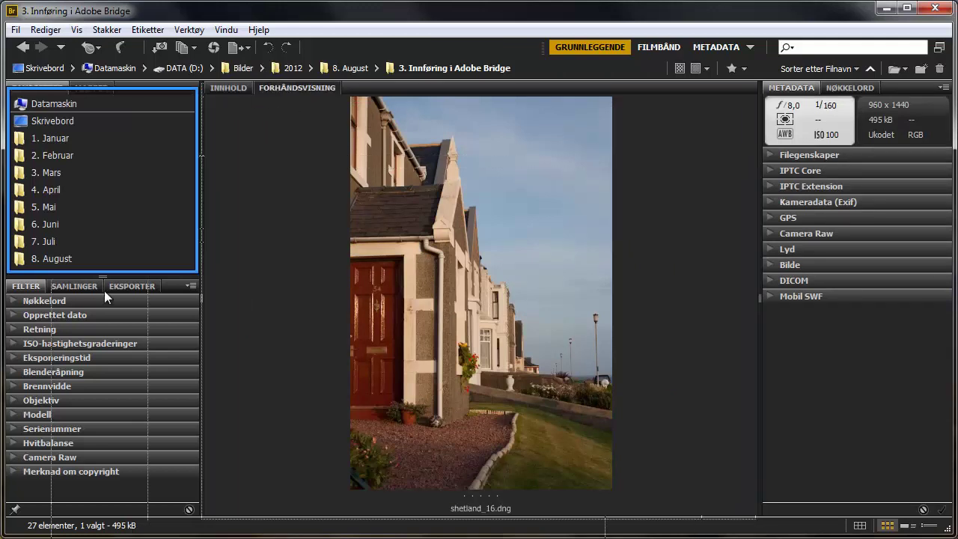
pyautogui.moveTo(89, 226); pyautogui.dragTo(85, 327)
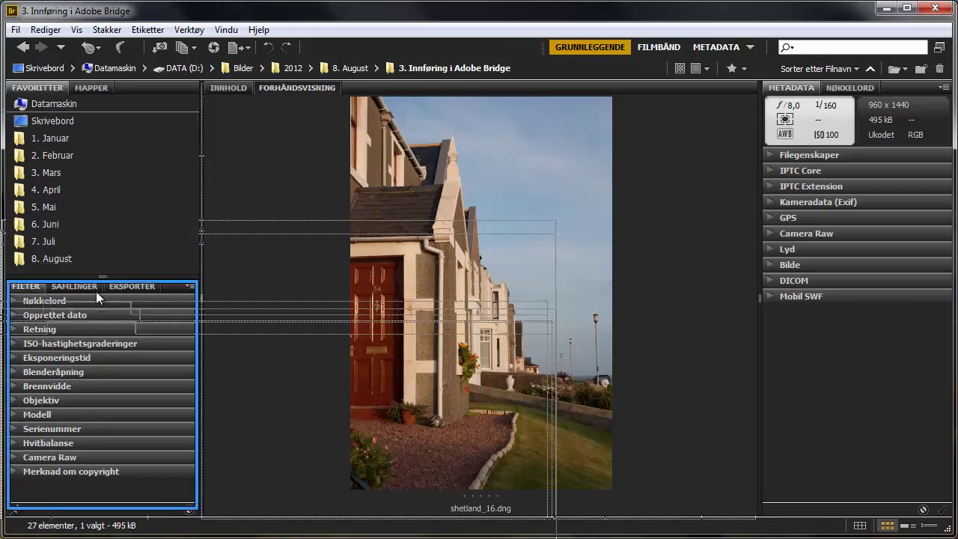
pyautogui.moveTo(85, 327); pyautogui.dragTo(99, 273)
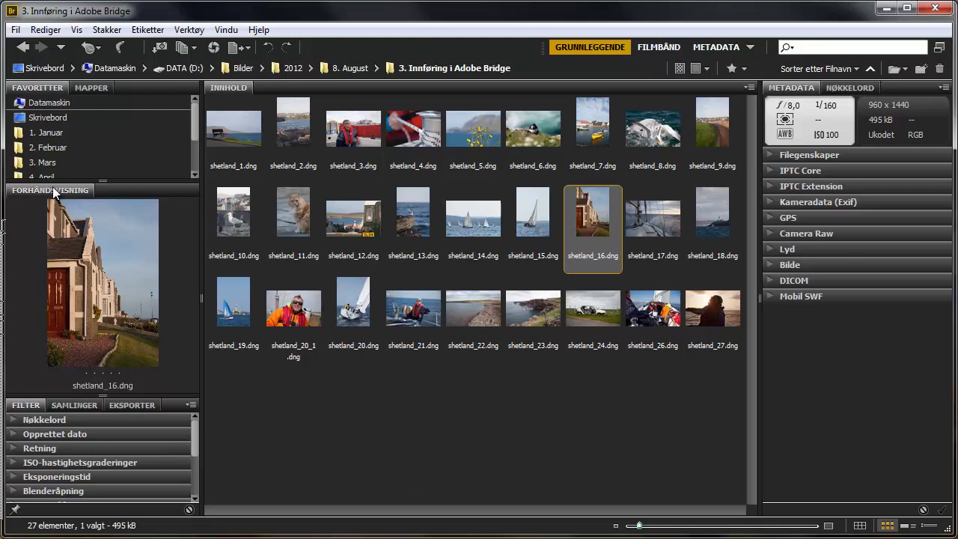
# Step: Dock the preview above Innhold, shrink thumbnails to a filmstrip row, and narrow both side columns
pyautogui.moveTo(53, 193); pyautogui.dragTo(268, 88)
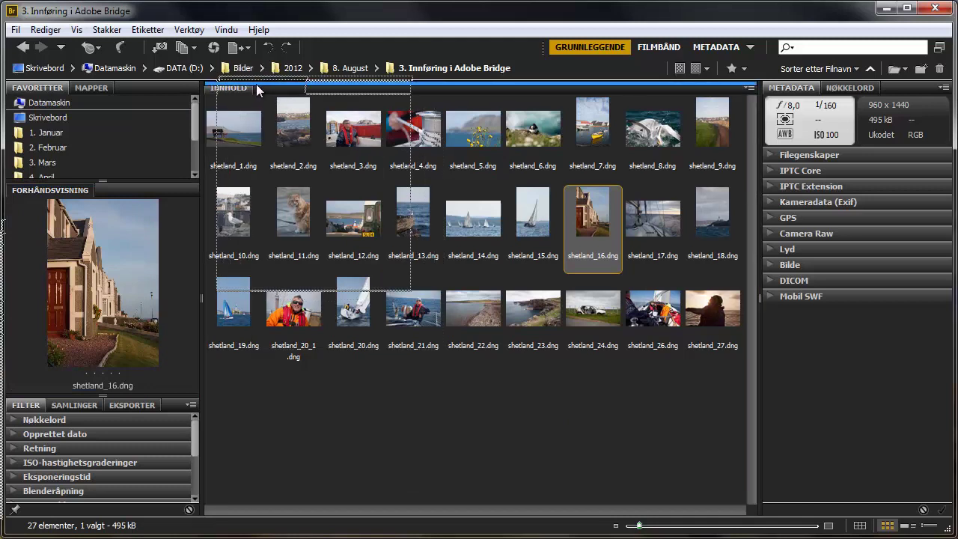
pyautogui.moveTo(268, 88); pyautogui.dragTo(256, 85)
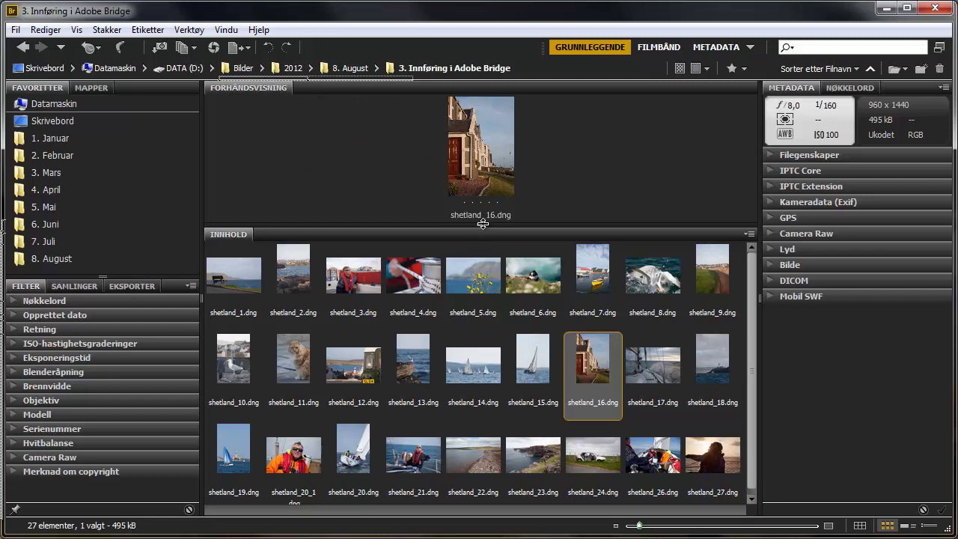
pyautogui.moveTo(482, 223); pyautogui.dragTo(432, 403)
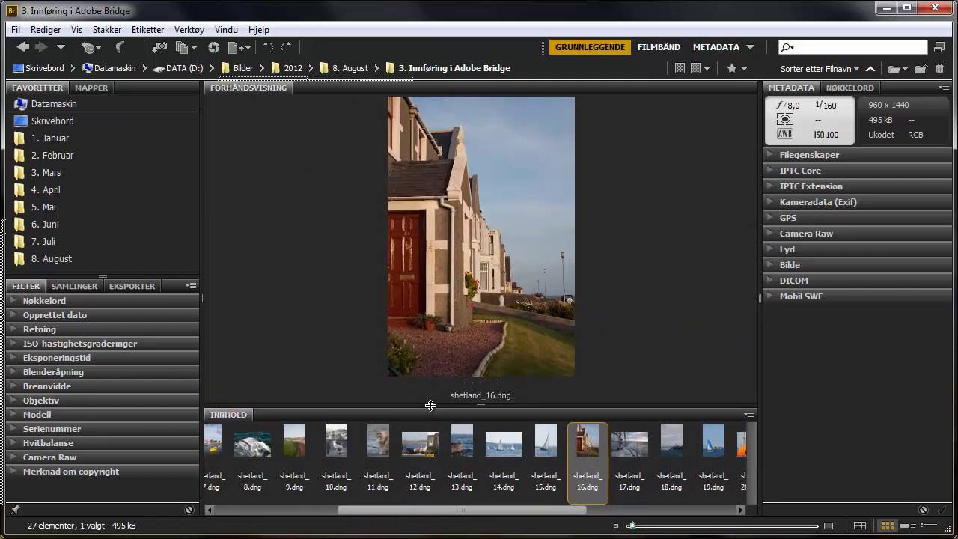
pyautogui.moveTo(432, 403); pyautogui.dragTo(429, 405)
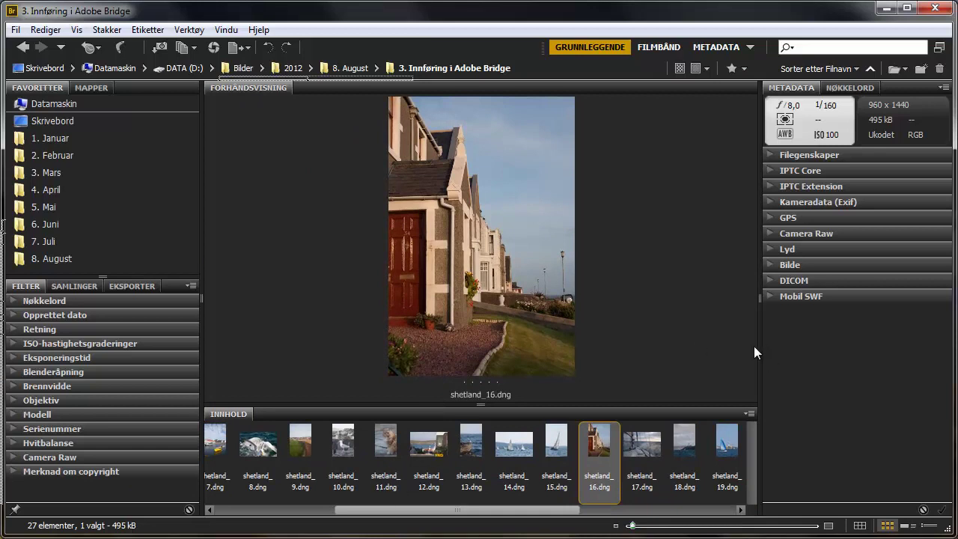
pyautogui.moveTo(758, 349); pyautogui.dragTo(771, 349)
pyautogui.moveTo(201, 259); pyautogui.dragTo(177, 259)
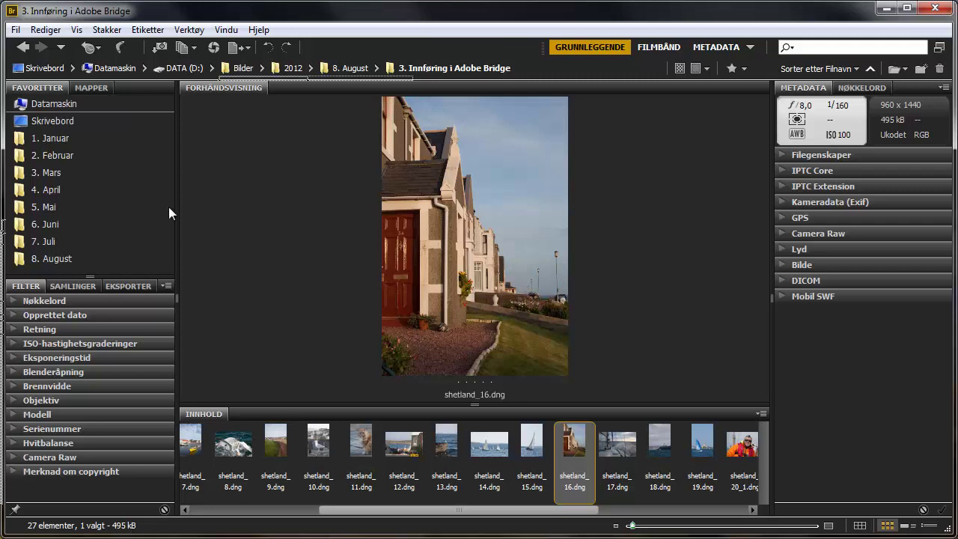
# Step: Inspect the Mapper folder tree, then close the Mapper panel with Lukk Mapper
pyautogui.click(85, 88)
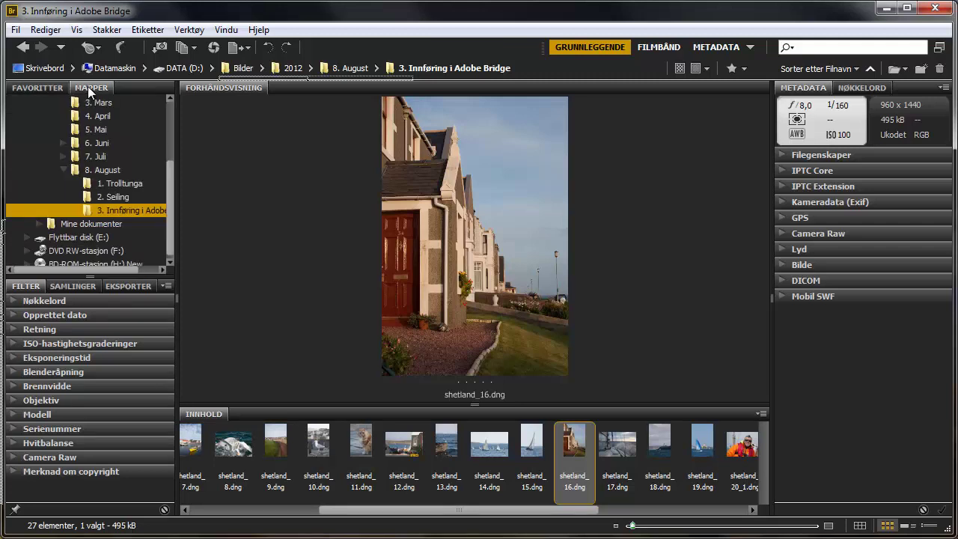
pyautogui.moveTo(168, 203); pyautogui.dragTo(171, 137)
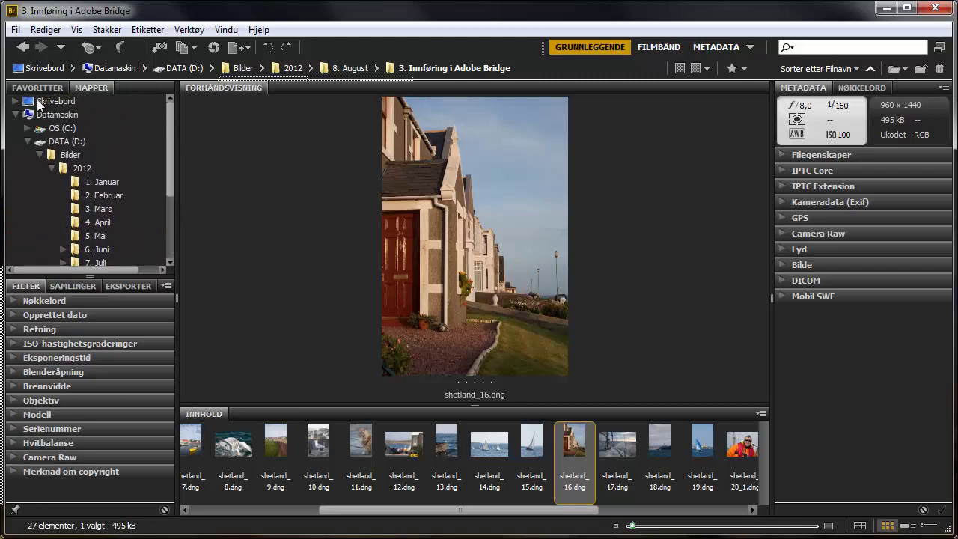
pyautogui.moveTo(168, 157)
pyautogui.mouseDown()
pyautogui.moveTo(172, 225)
pyautogui.moveTo(174, 208)
pyautogui.mouseUp()
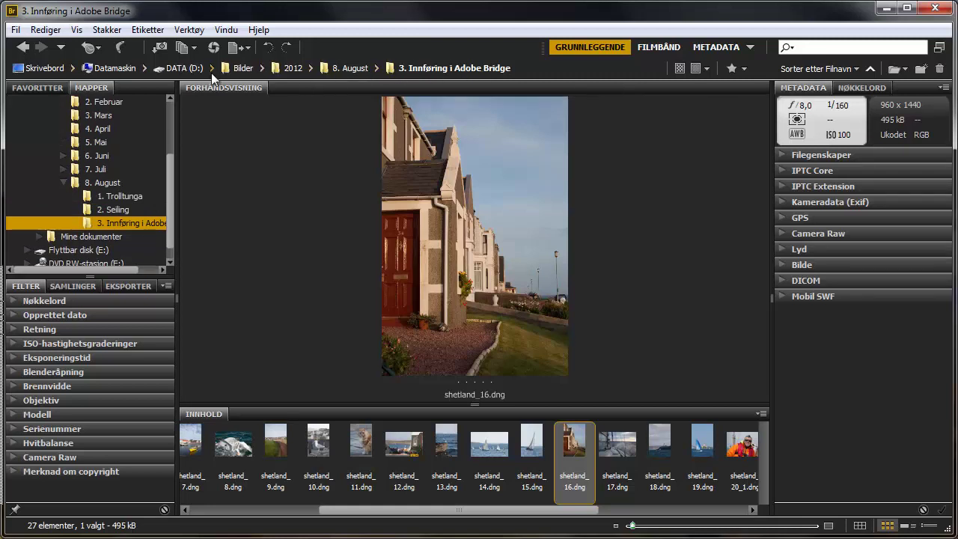
pyautogui.click(32, 90)
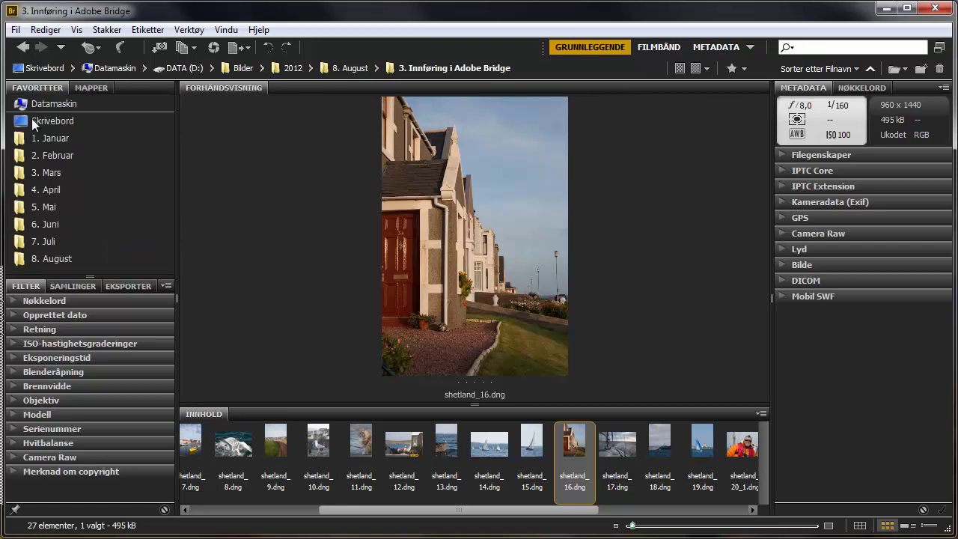
pyautogui.click(99, 92)
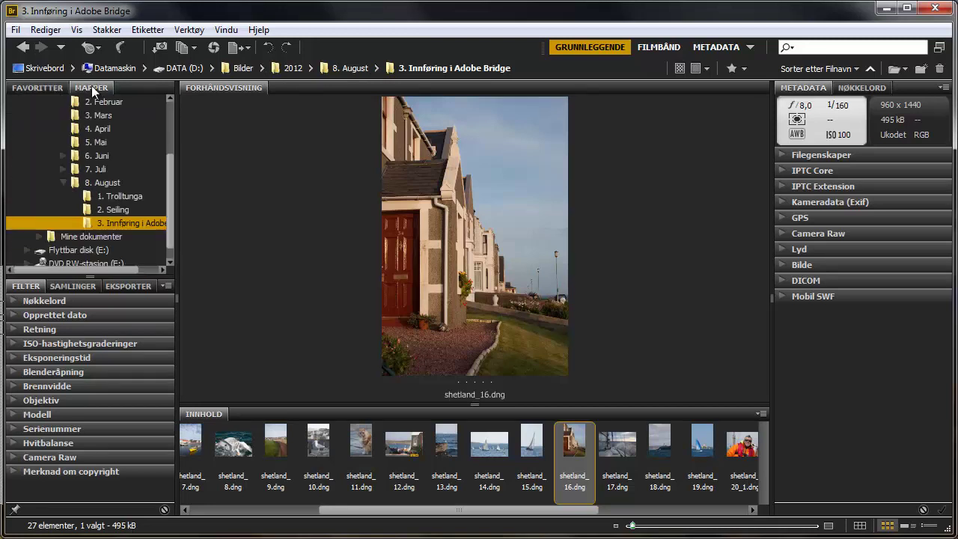
pyautogui.rightClick(101, 96)
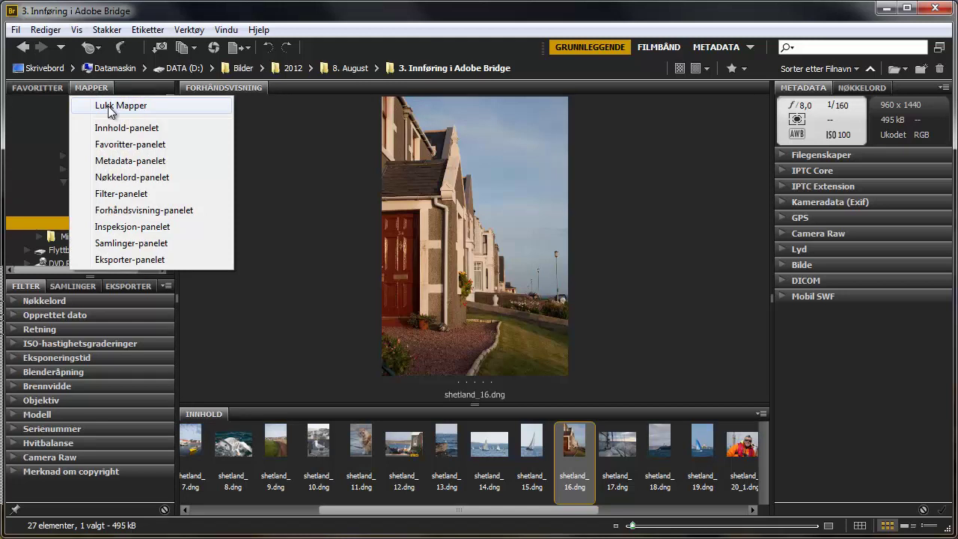
pyautogui.click(110, 107)
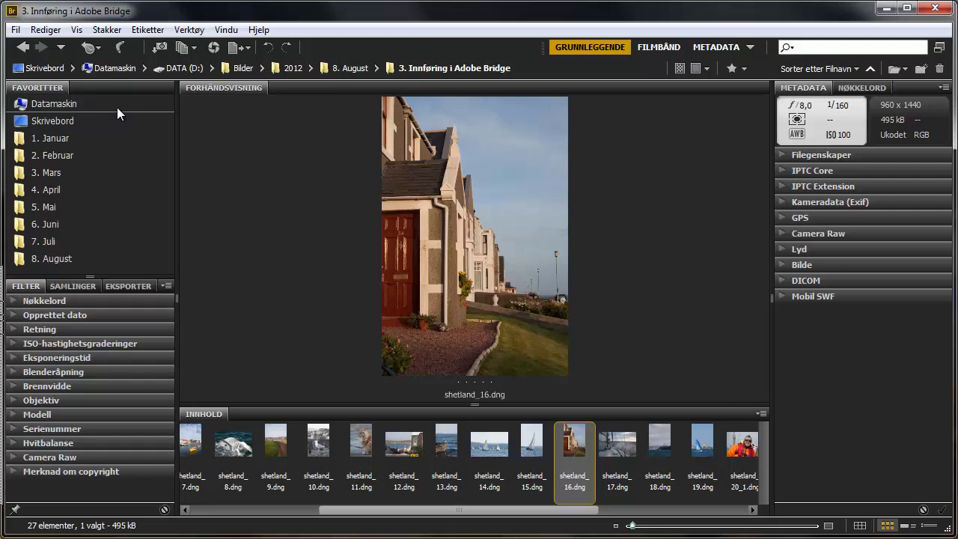
# Step: Save the layout as a new workspace named 'Utdannet' via Nytt arbeidsområde
pyautogui.click(750, 47)
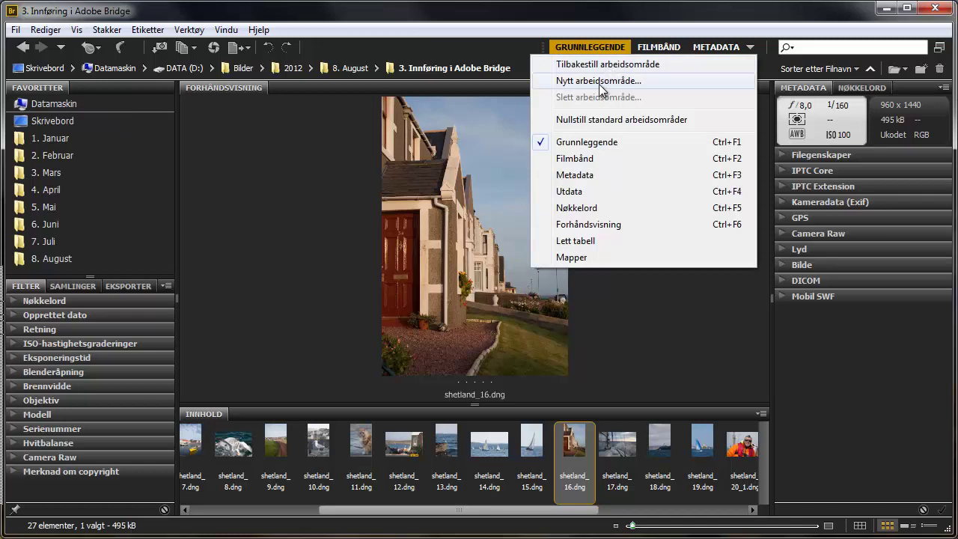
pyautogui.click(598, 83)
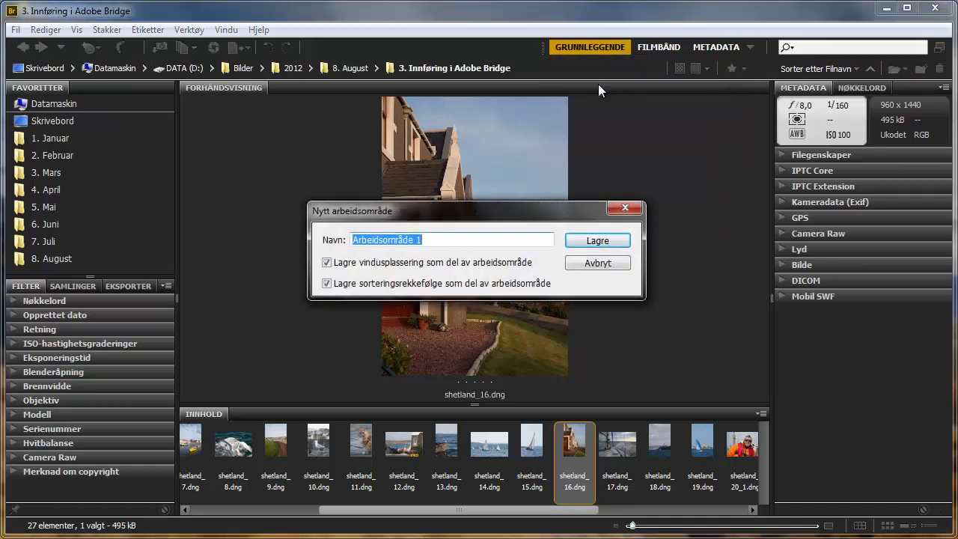
pyautogui.write('Utdannet')
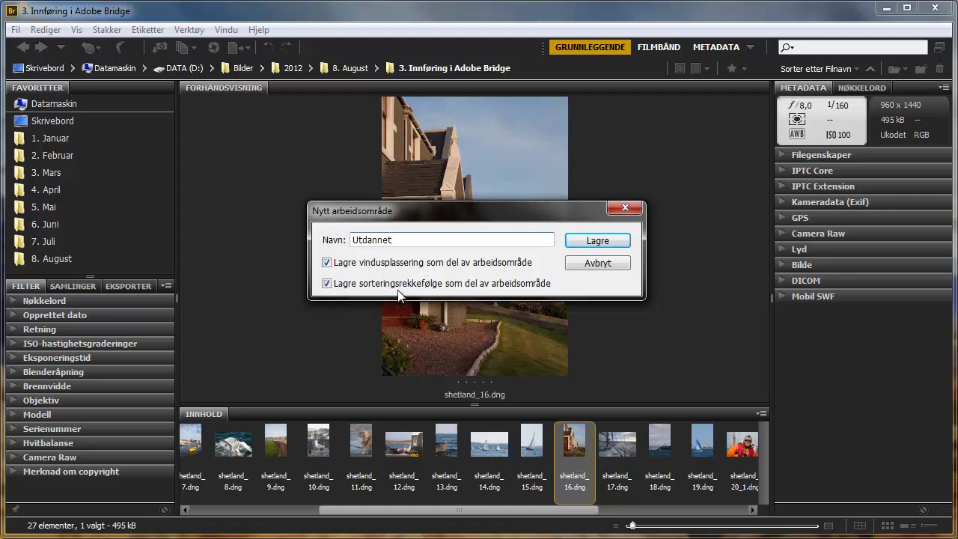
pyautogui.click(589, 243)
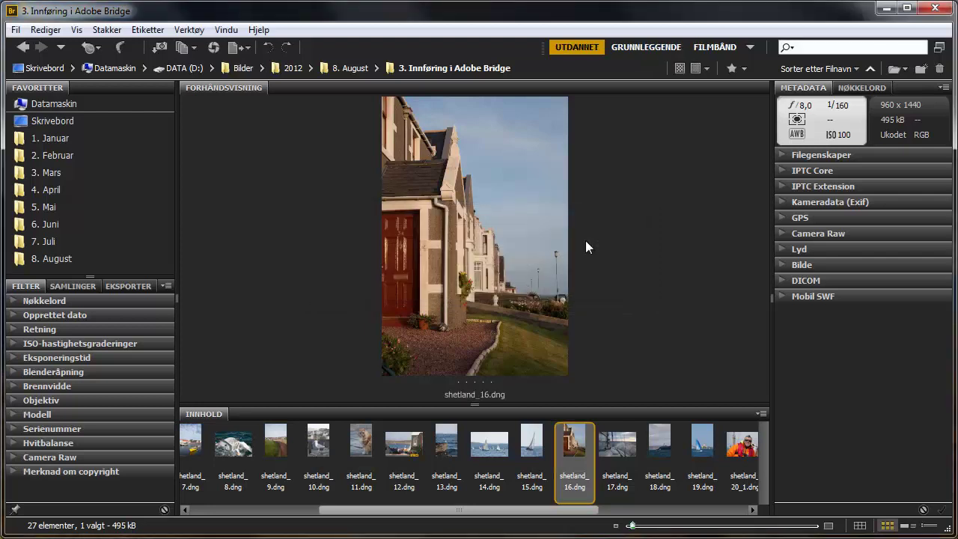